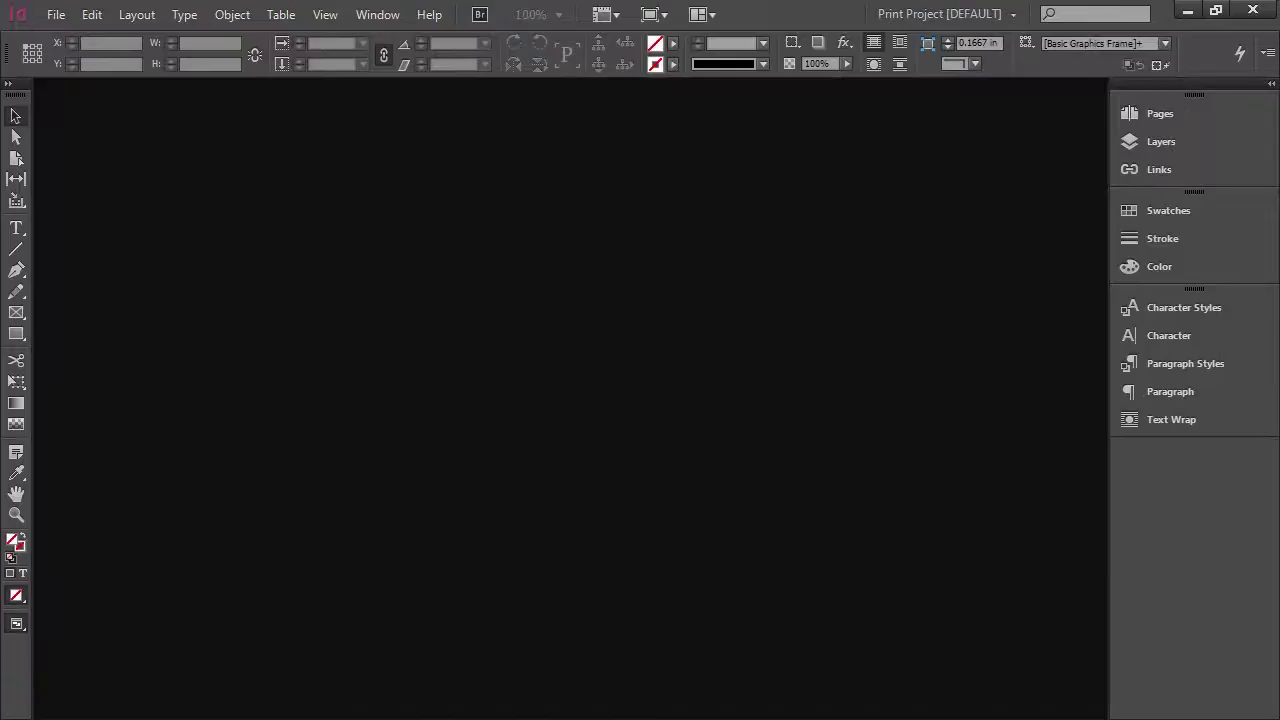
- Start a new document from File > New > Document and select its Width value
left_click(55, 14)
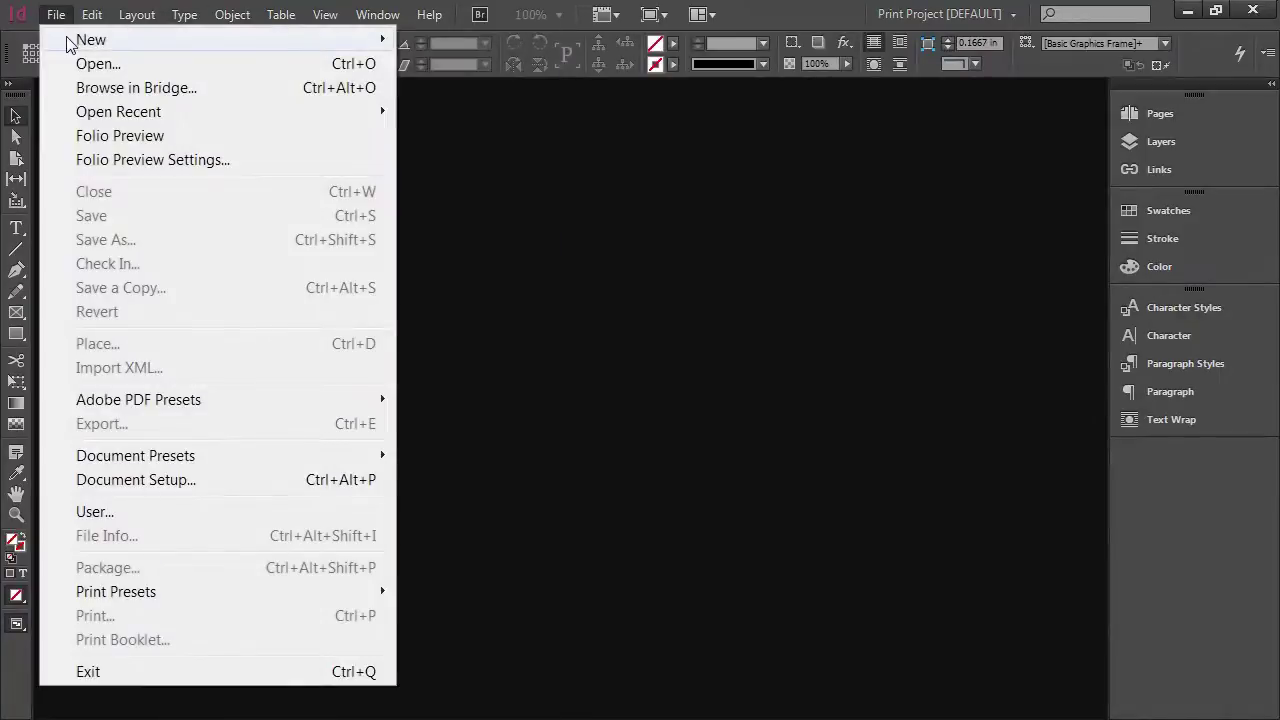
mouse_move(100, 40)
left_click(452, 40)
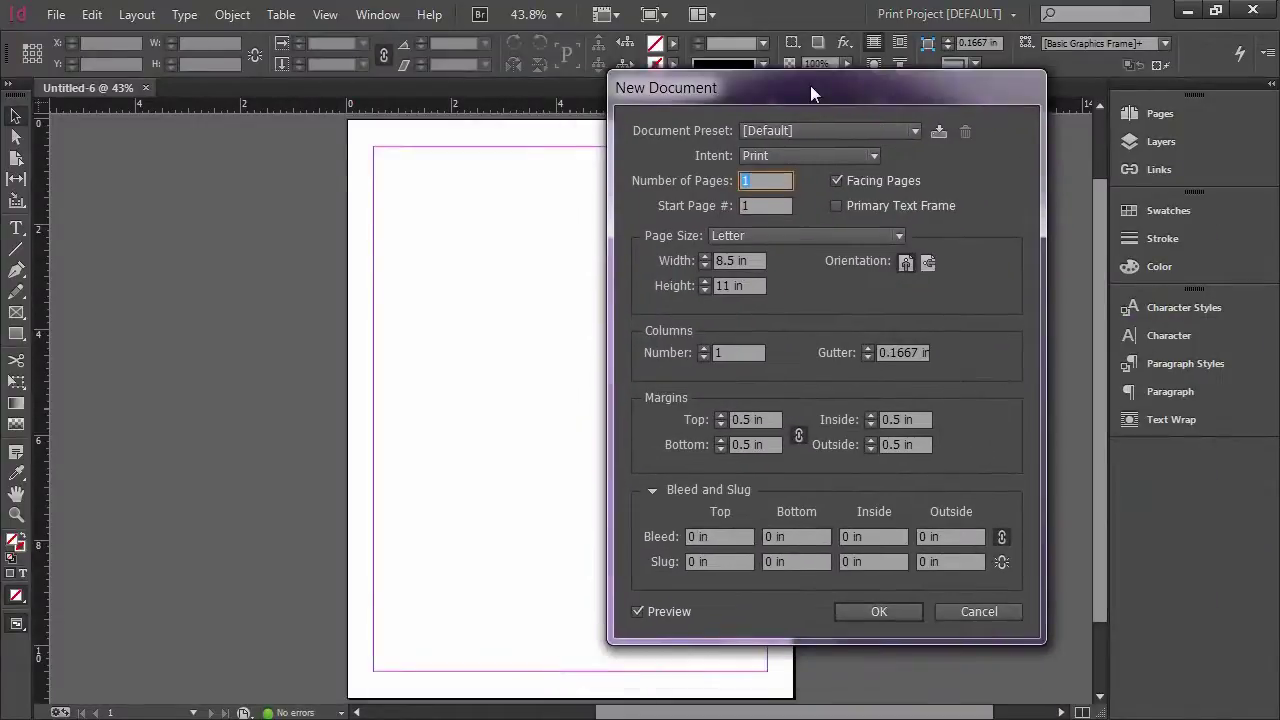
left_click_drag(811, 87, 880, 75)
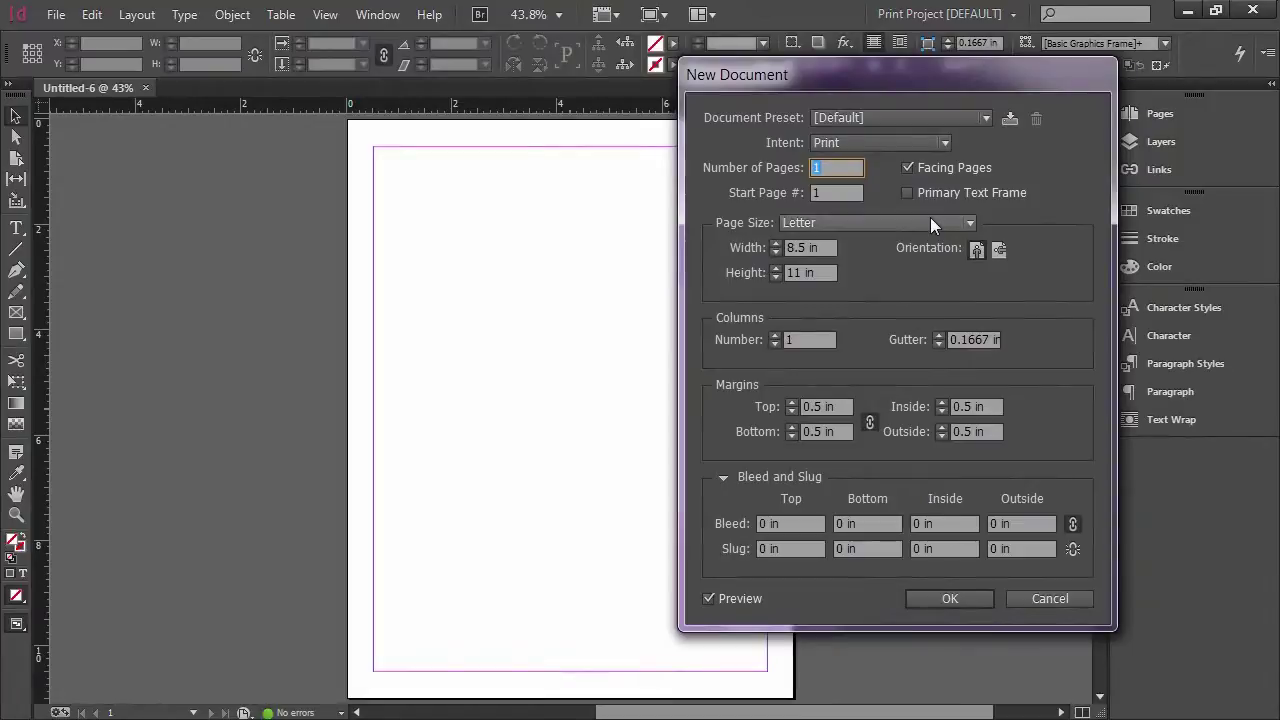
left_click_drag(830, 247, 782, 251)
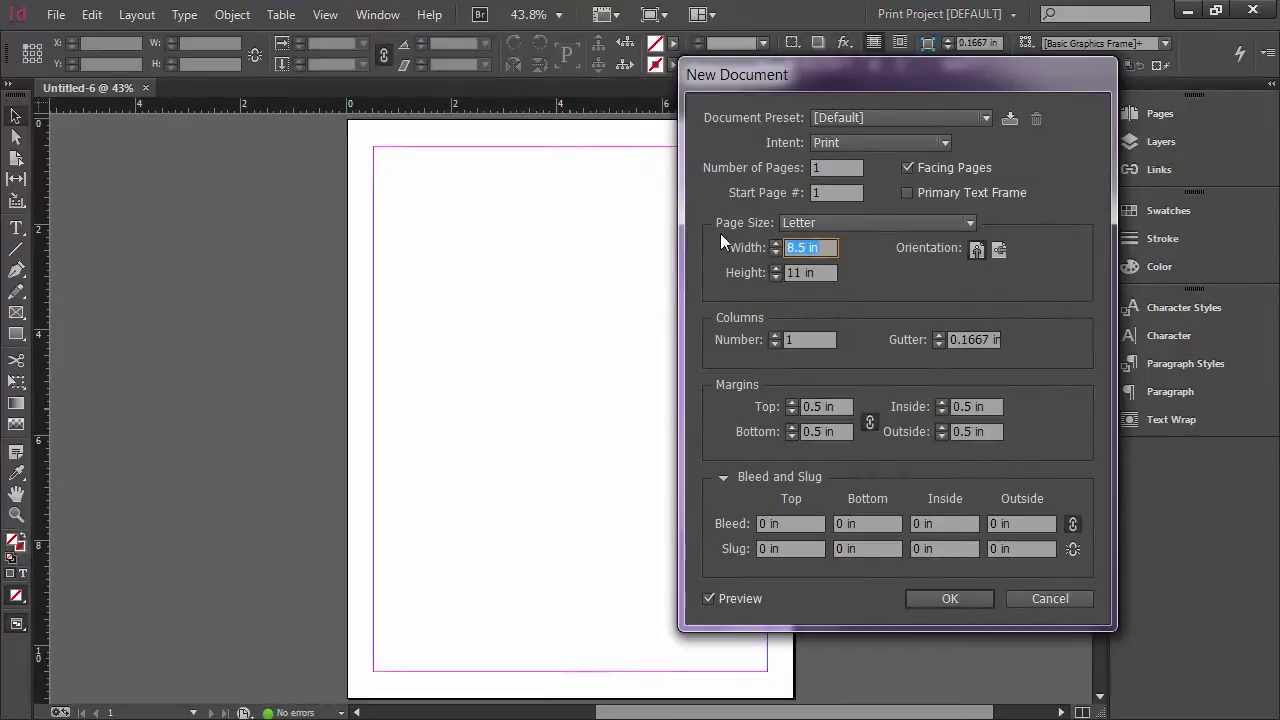
- Set the page size to 2 in wide by 3.75 in high
type("2")
key("Tab")
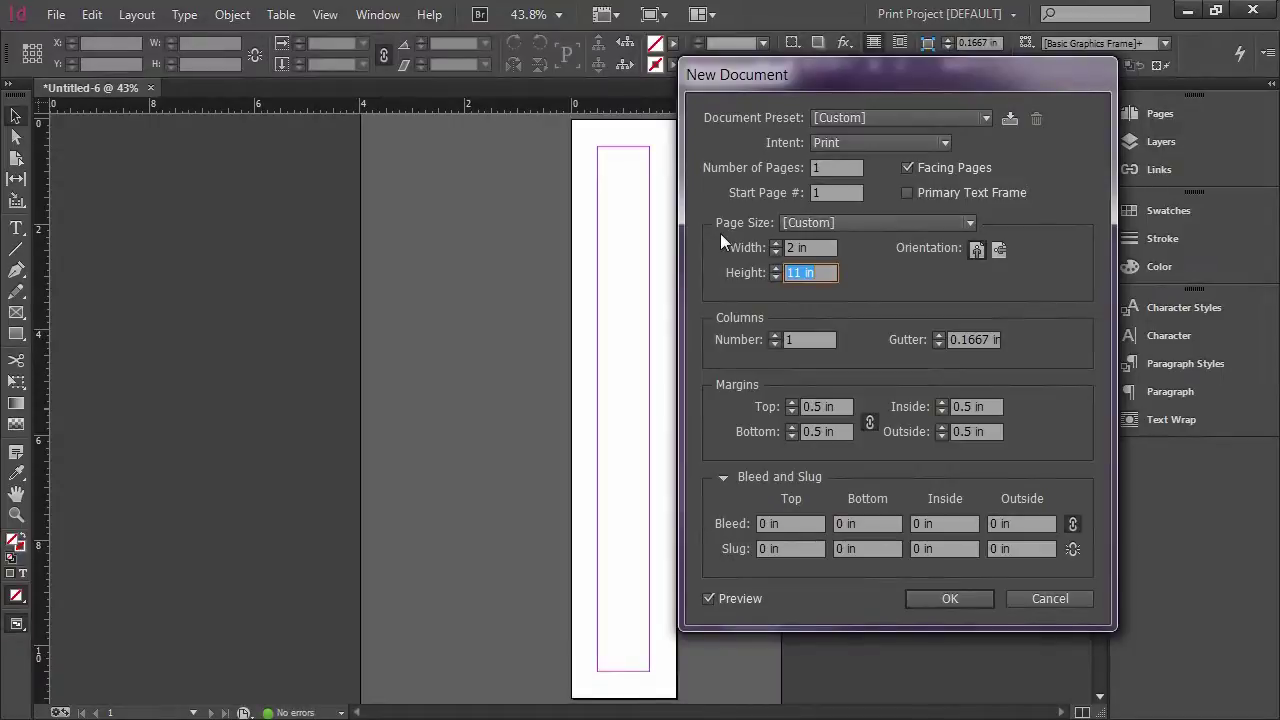
type("3.75")
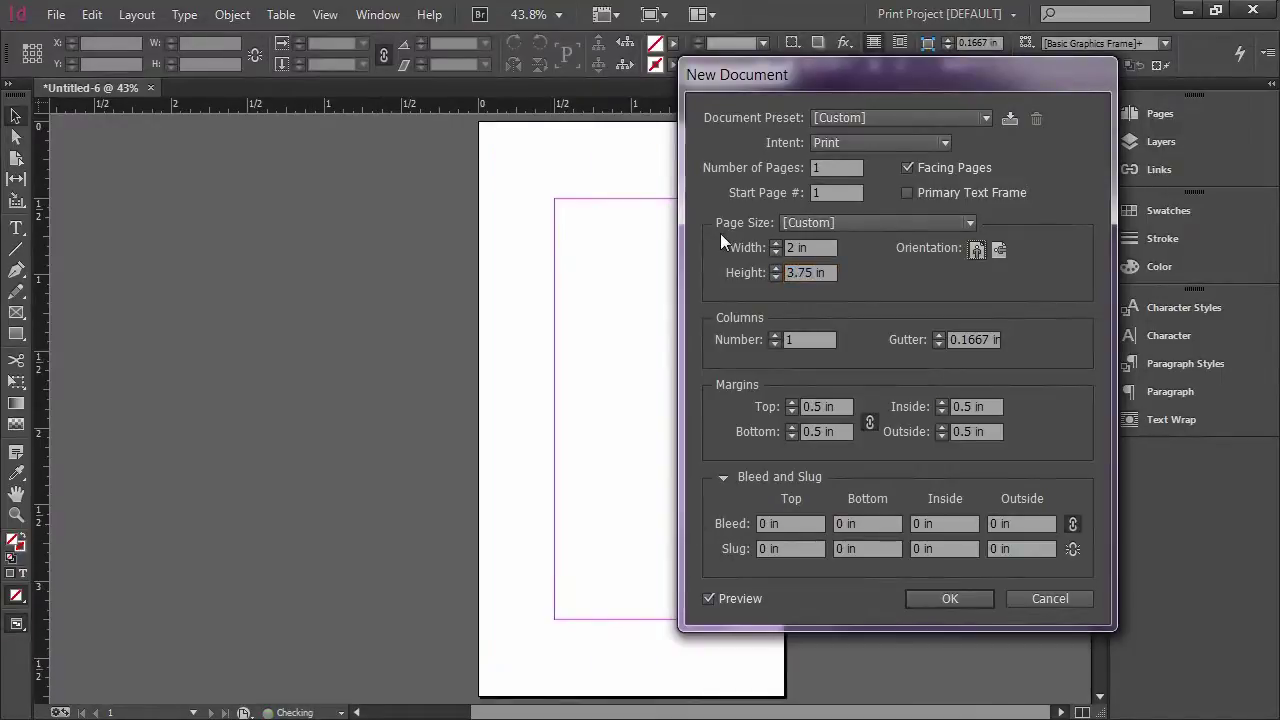
left_click_drag(762, 101, 889, 89)
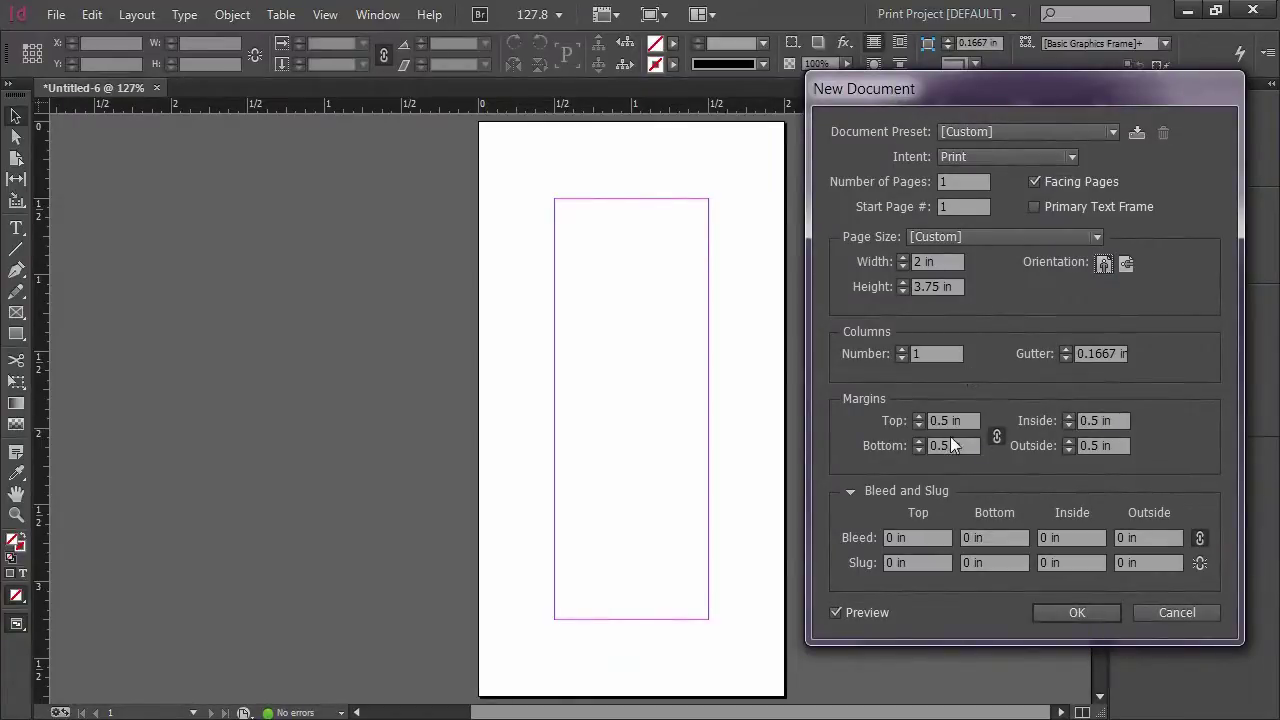
- Set a 0.125 in bleed on all sides
left_click_drag(936, 538, 815, 535)
type(".125")
key("Tab")
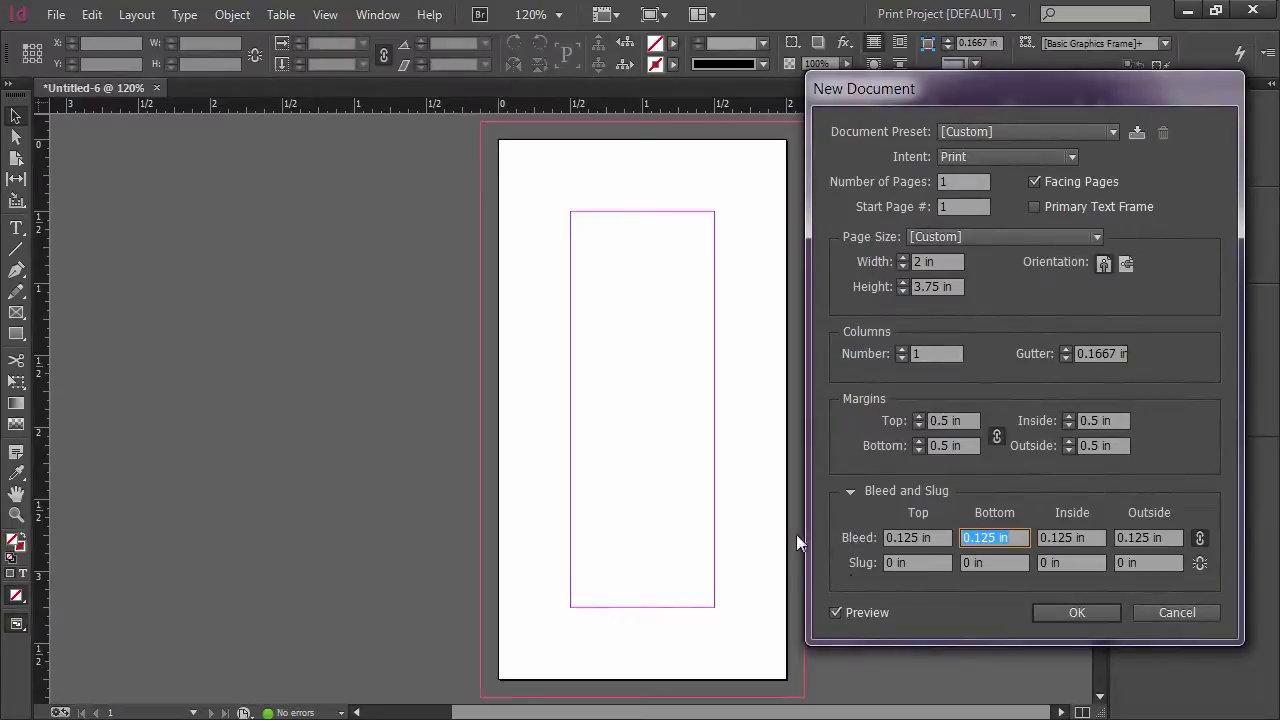
- Step the linked margins down to 0.1875 in and create the document
left_click(916, 424)
left_click(916, 424)
left_click(916, 424)
left_click(916, 424)
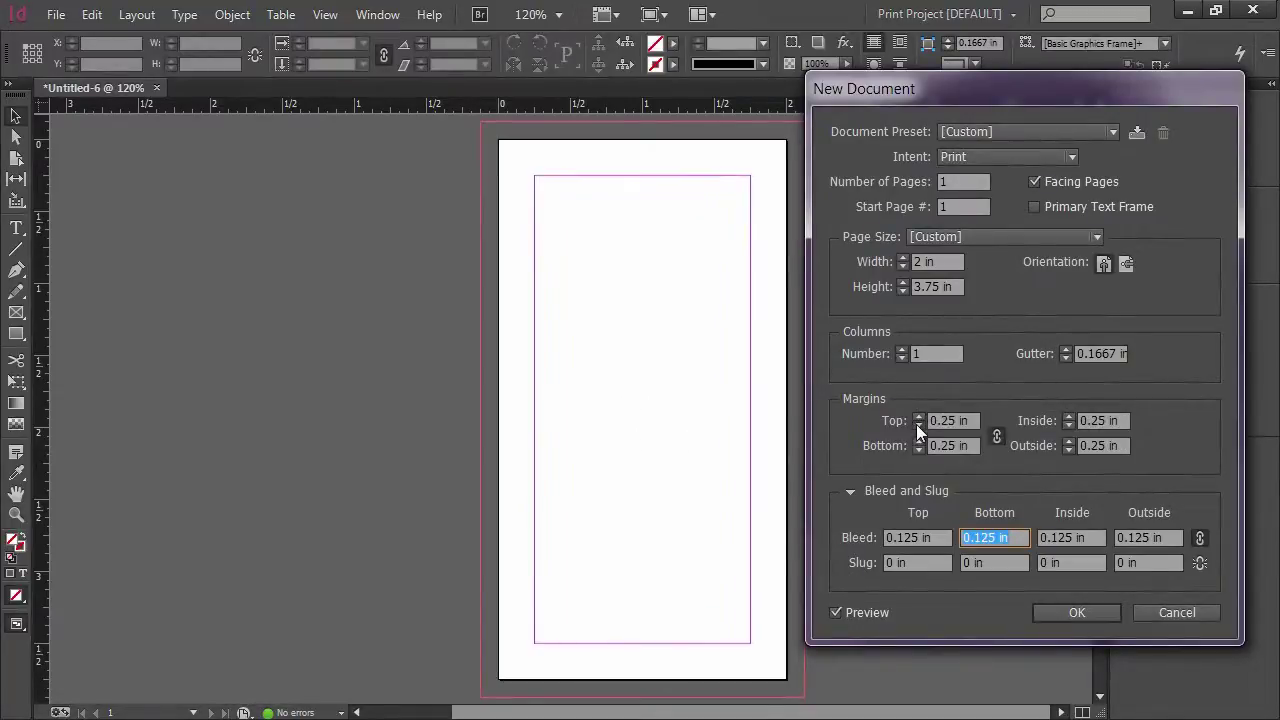
left_click(916, 424)
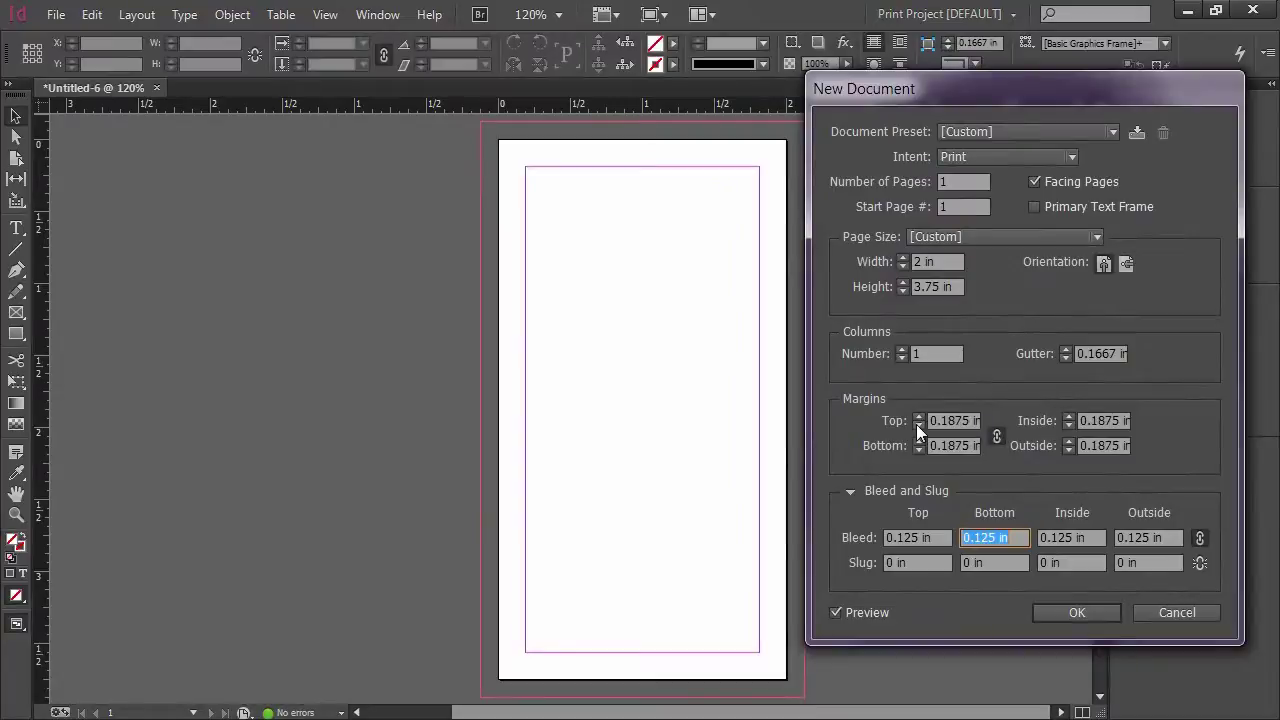
left_click(1075, 612)
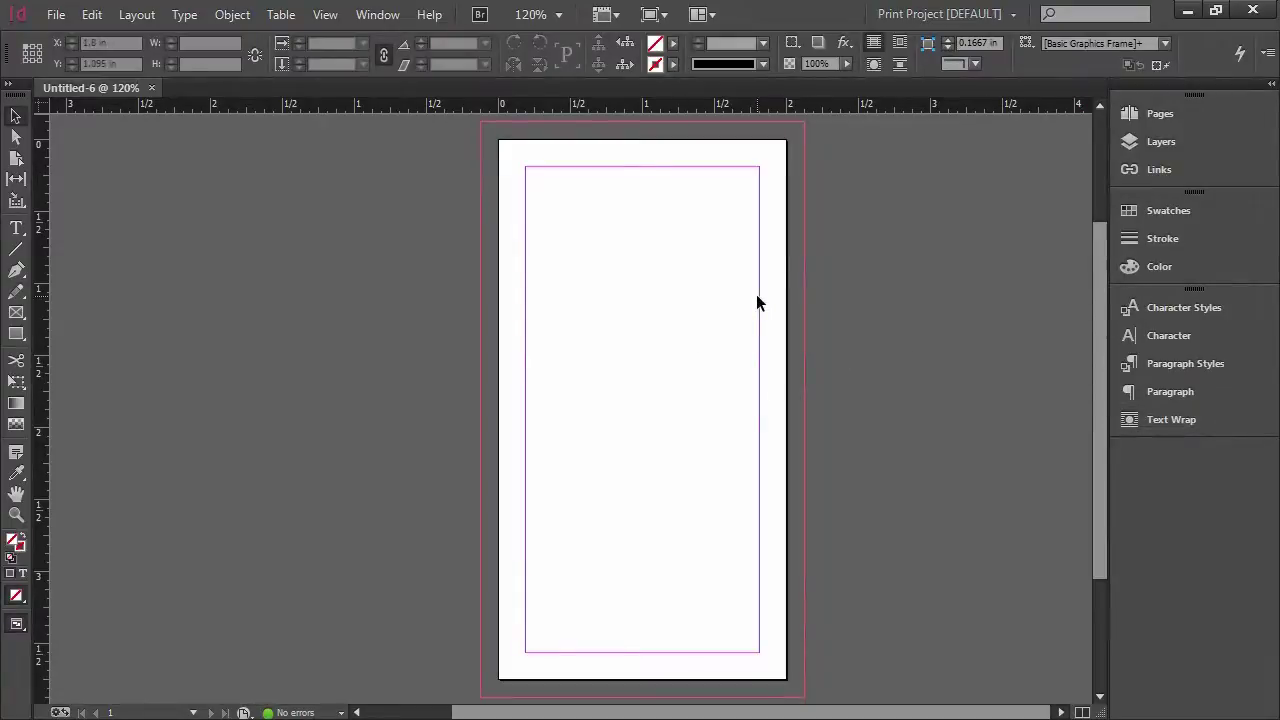
scroll(757, 297, "down", 3)
- Add a second page to the label document from the Pages panel
scroll(757, 297, "up", 5)
scroll(757, 297, "down", 3)
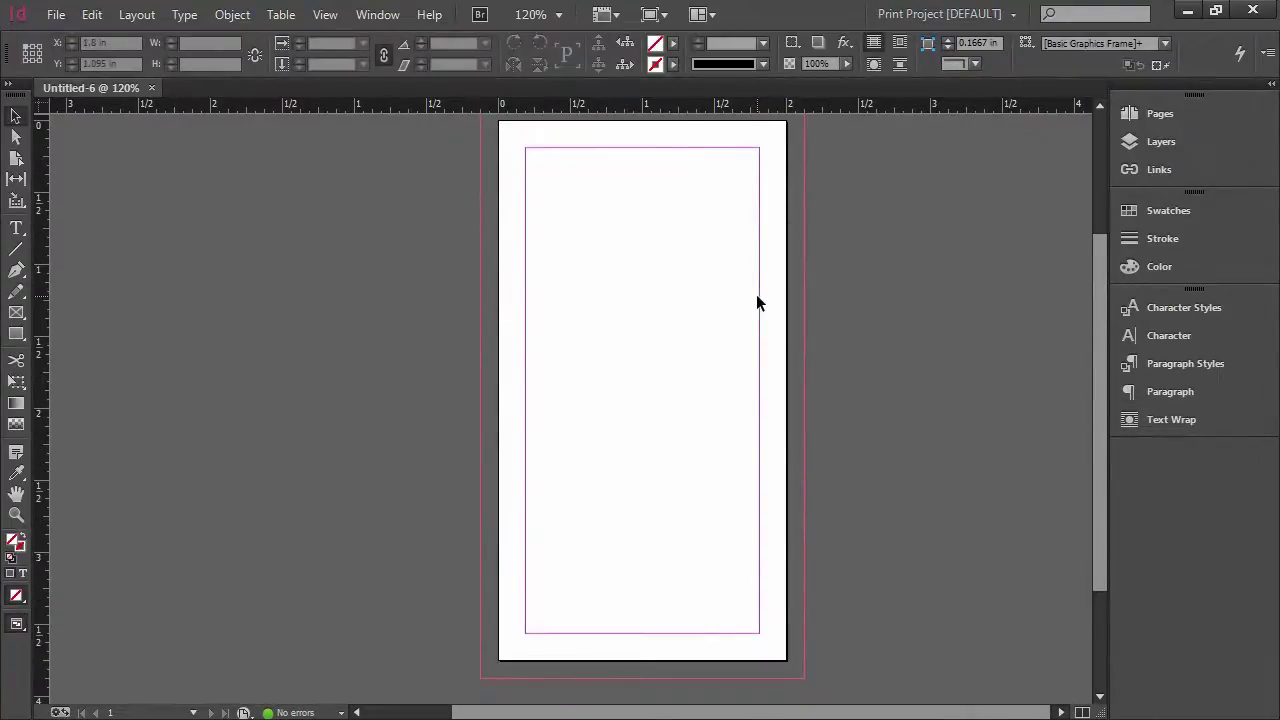
left_click(1175, 112)
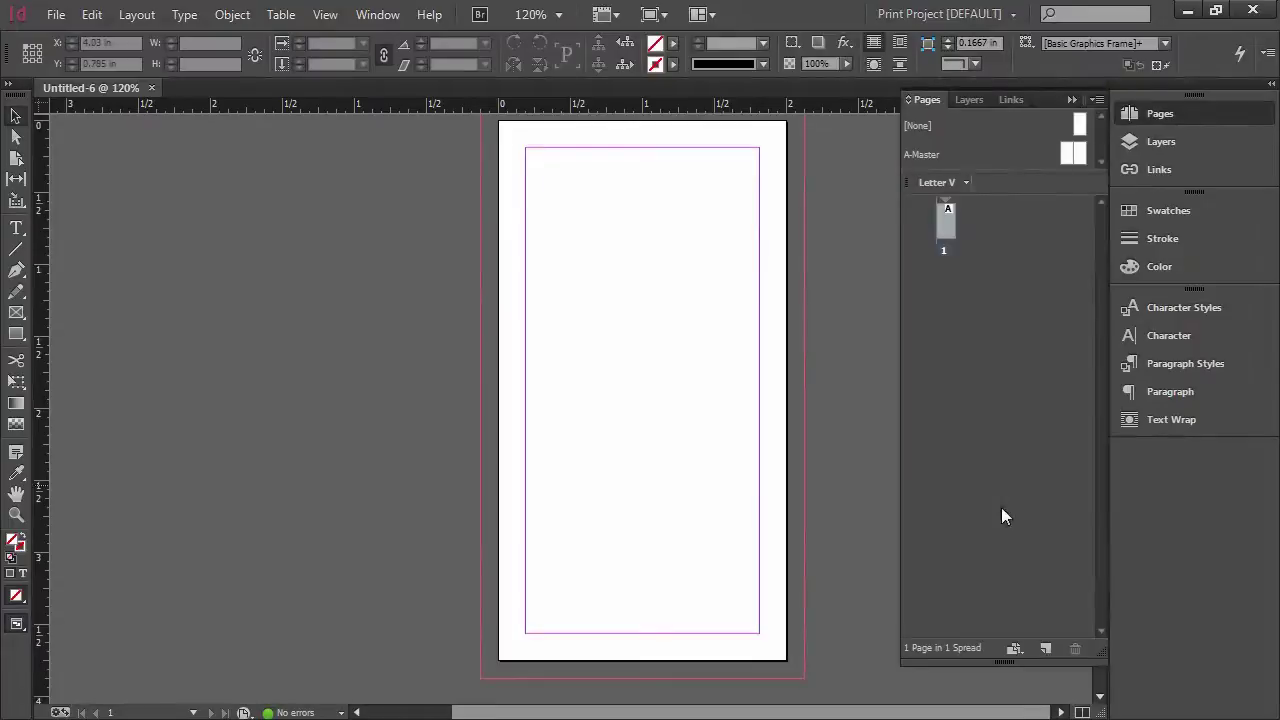
left_click(1046, 648)
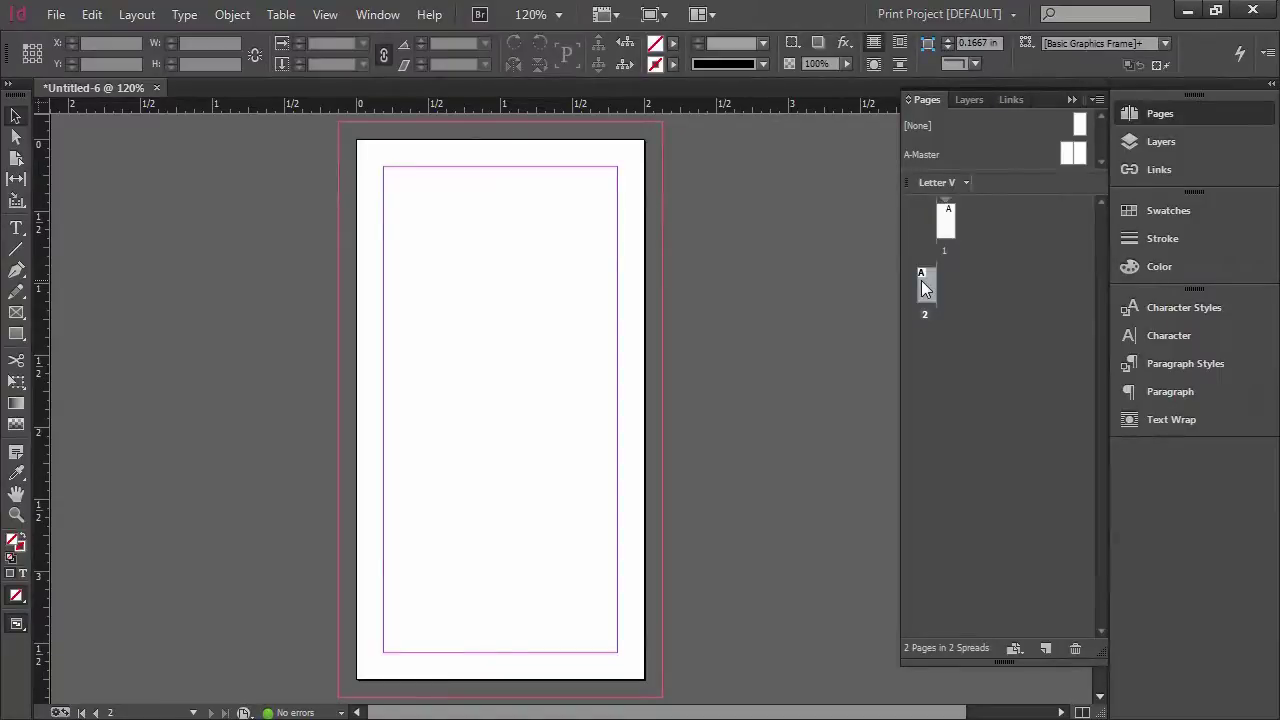
left_click(1071, 104)
- Scroll through both pages of the label document
scroll(650, 300, "up", 10)
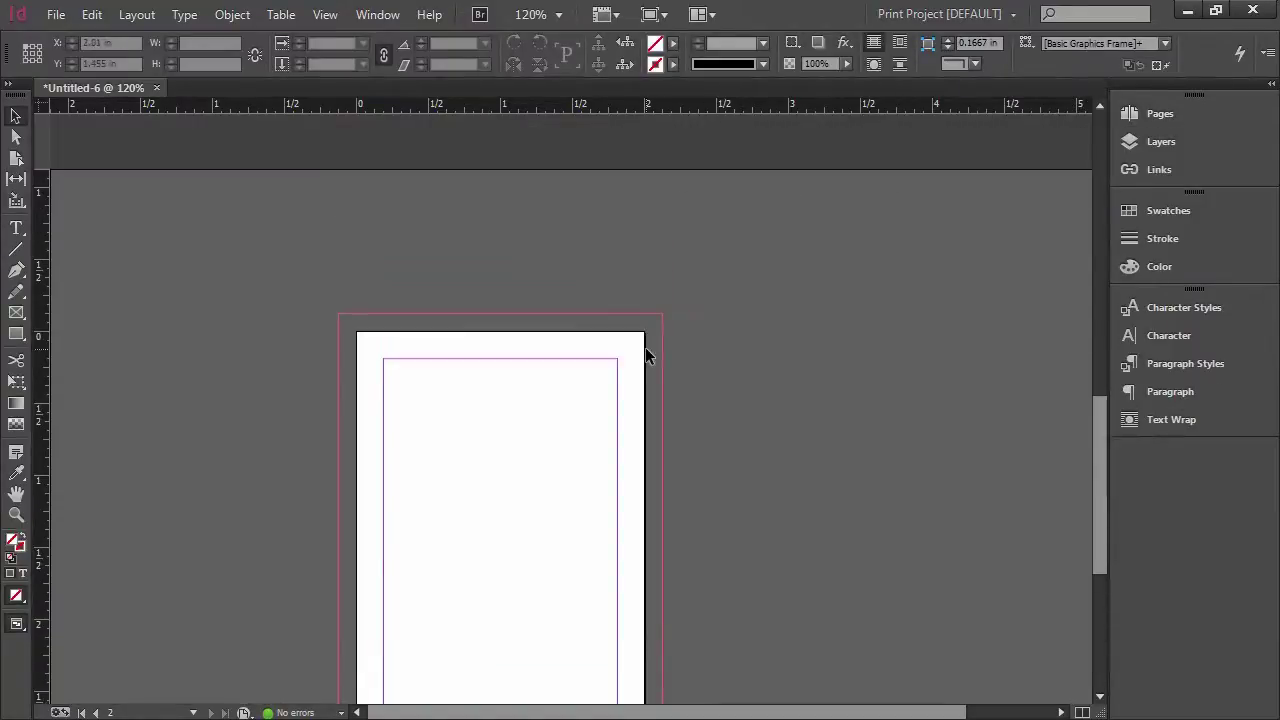
scroll(646, 344, "up", 5)
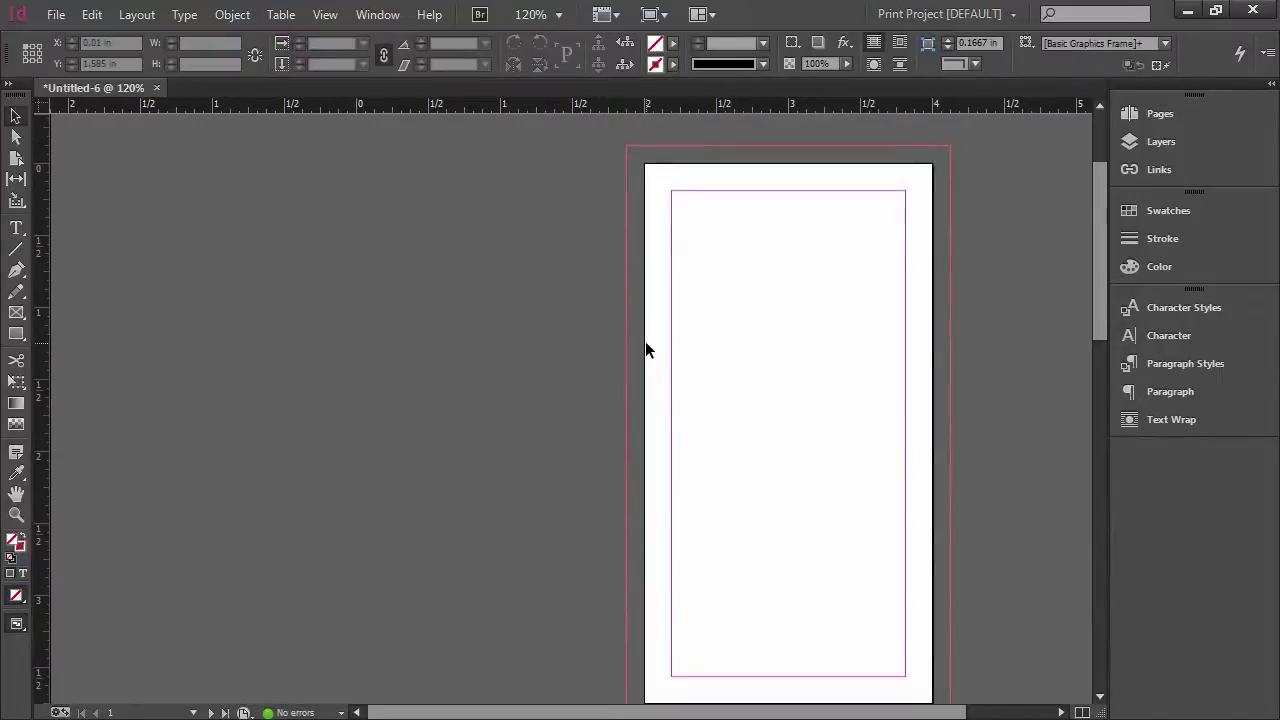
scroll(696, 337, "down", 5)
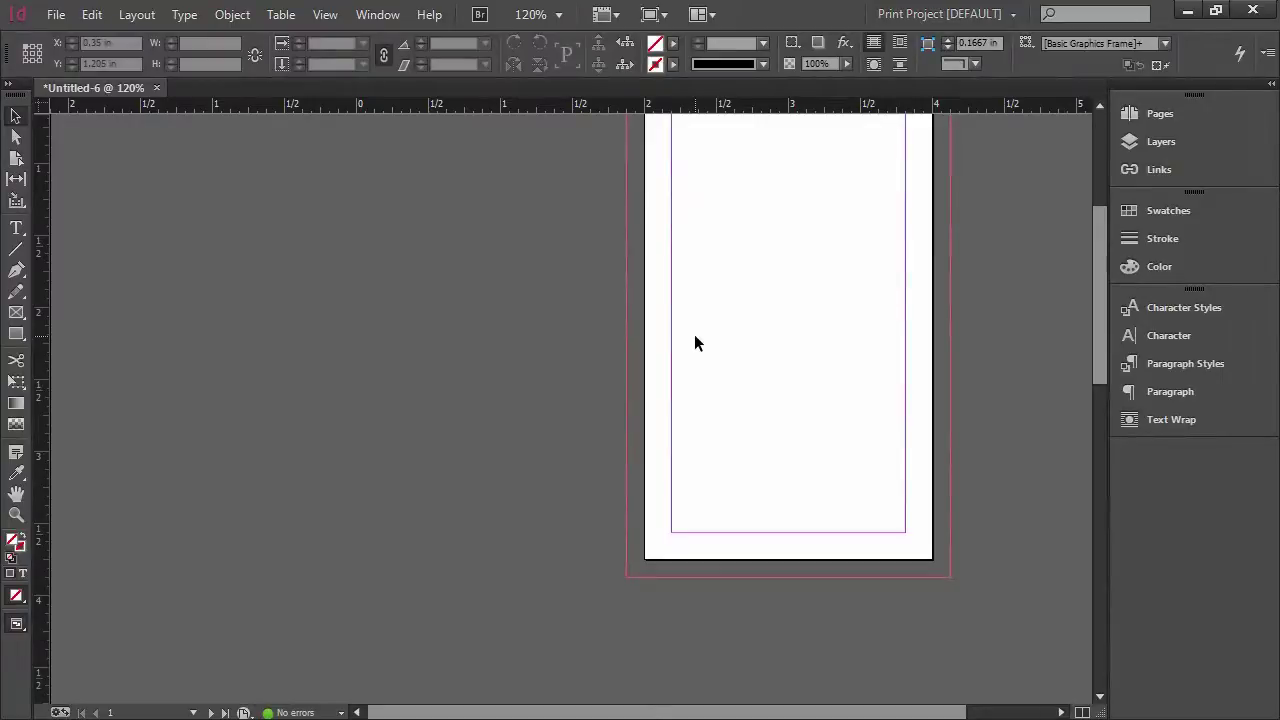
scroll(745, 275, "down", 10)
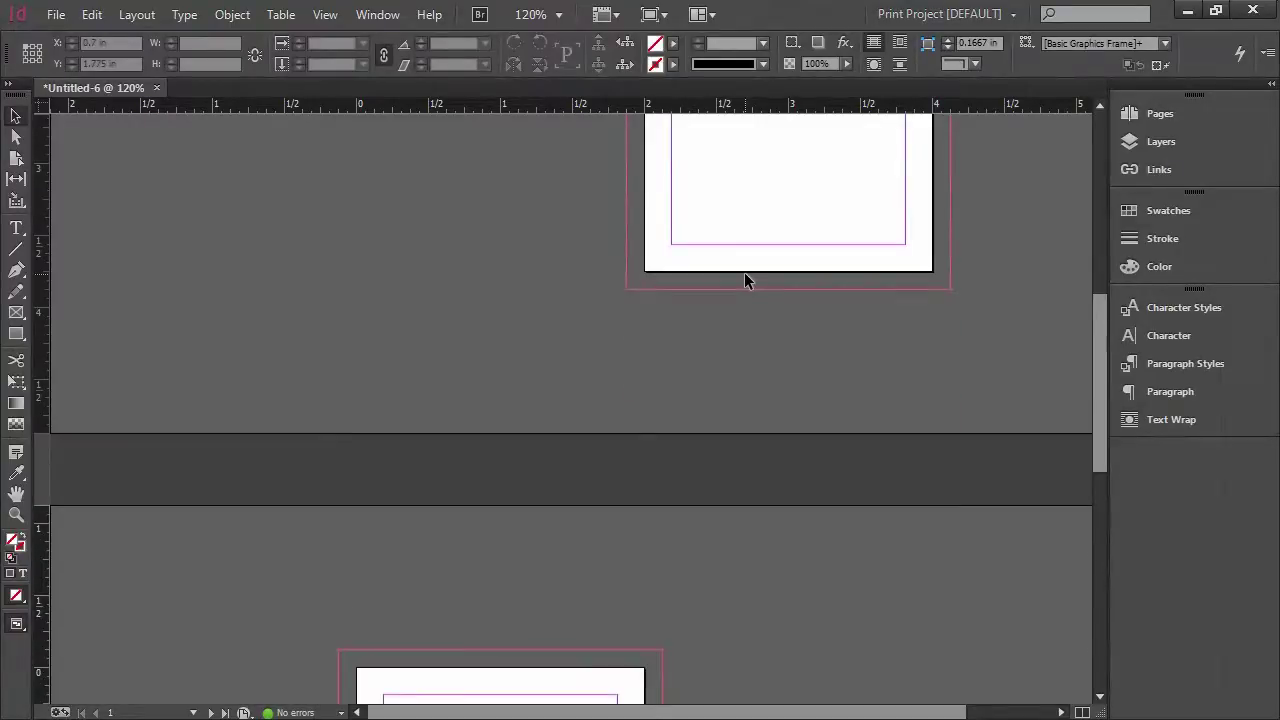
scroll(744, 280, "down", 4)
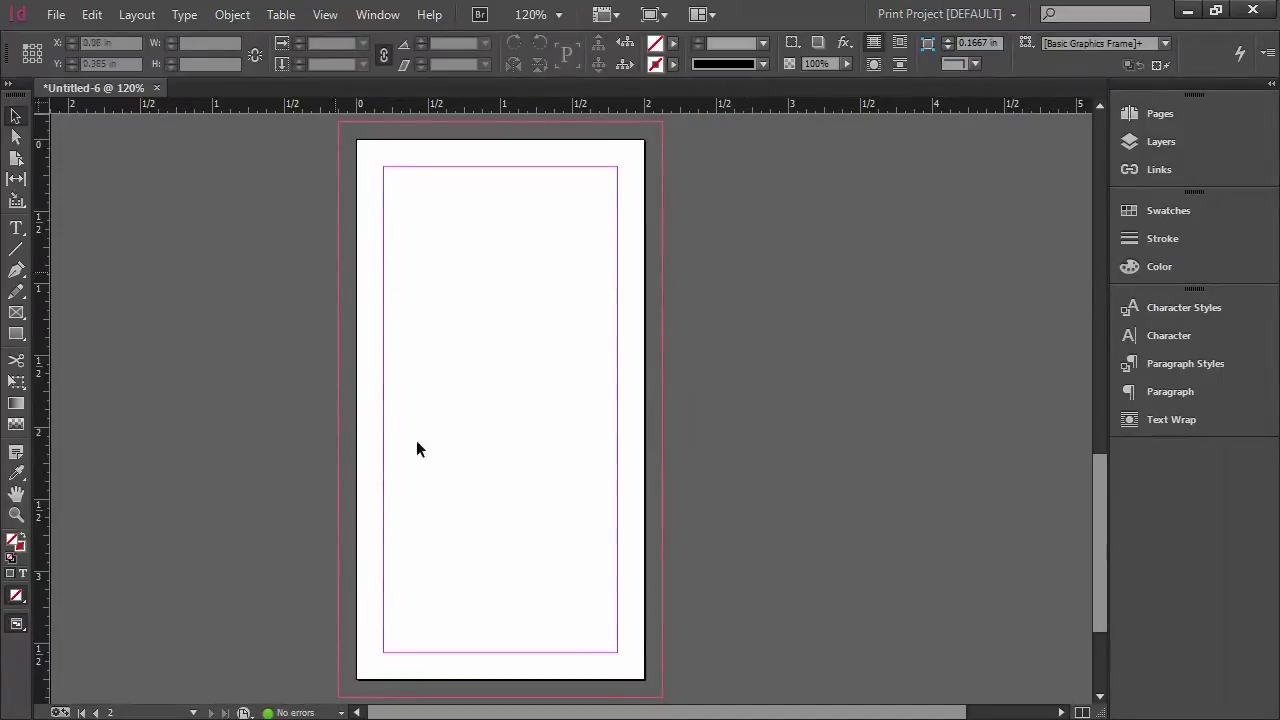
left_click(56, 15)
- Save As into the Bottle folder inside Source Files
left_click(126, 246)
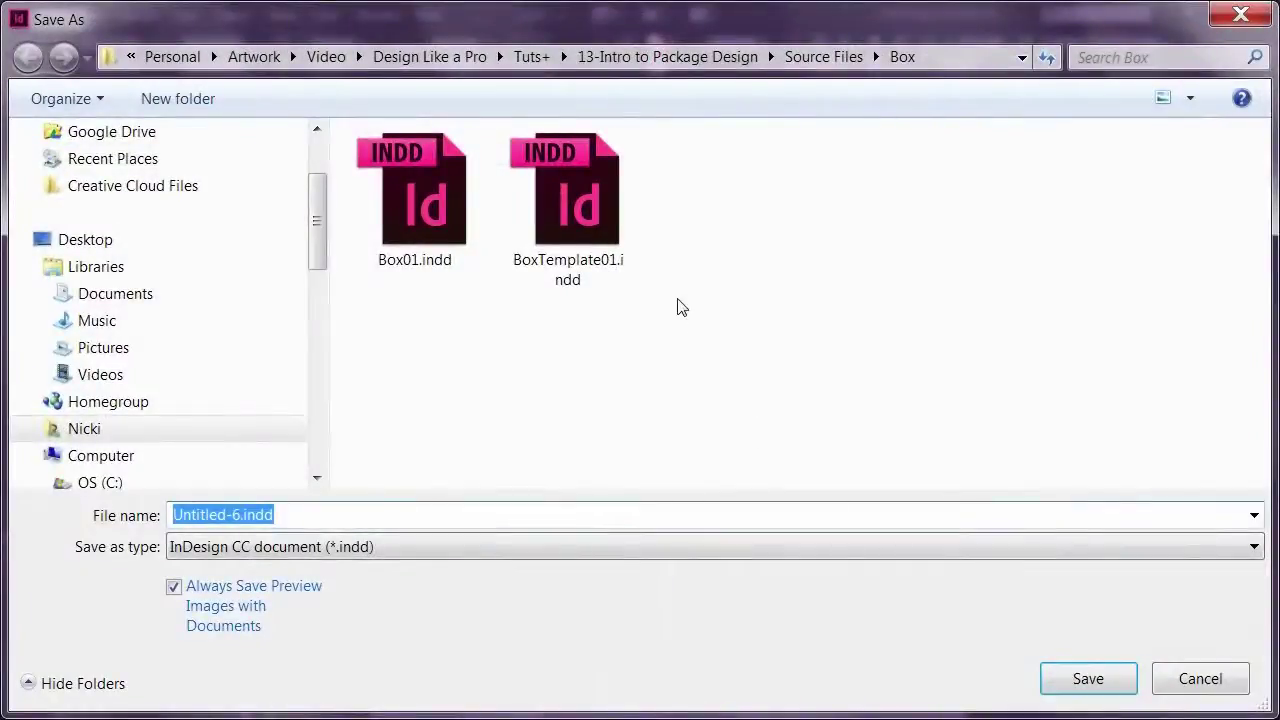
left_click(823, 57)
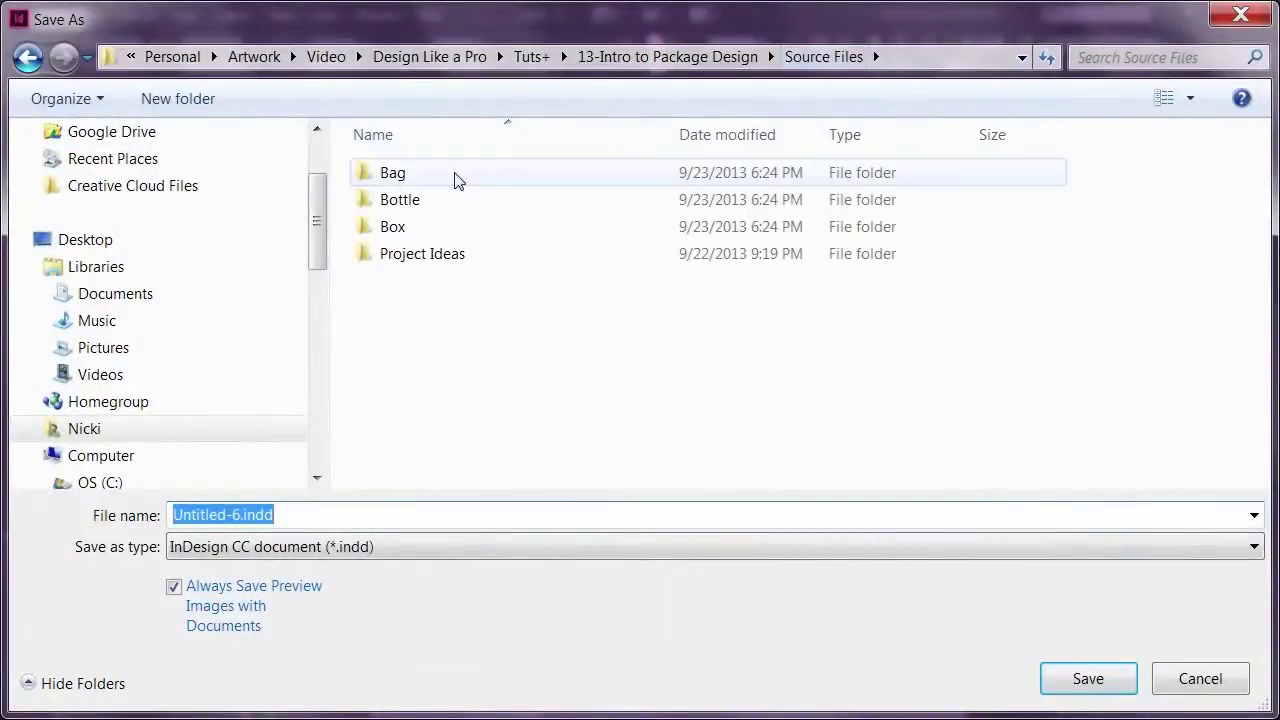
double_click(442, 198)
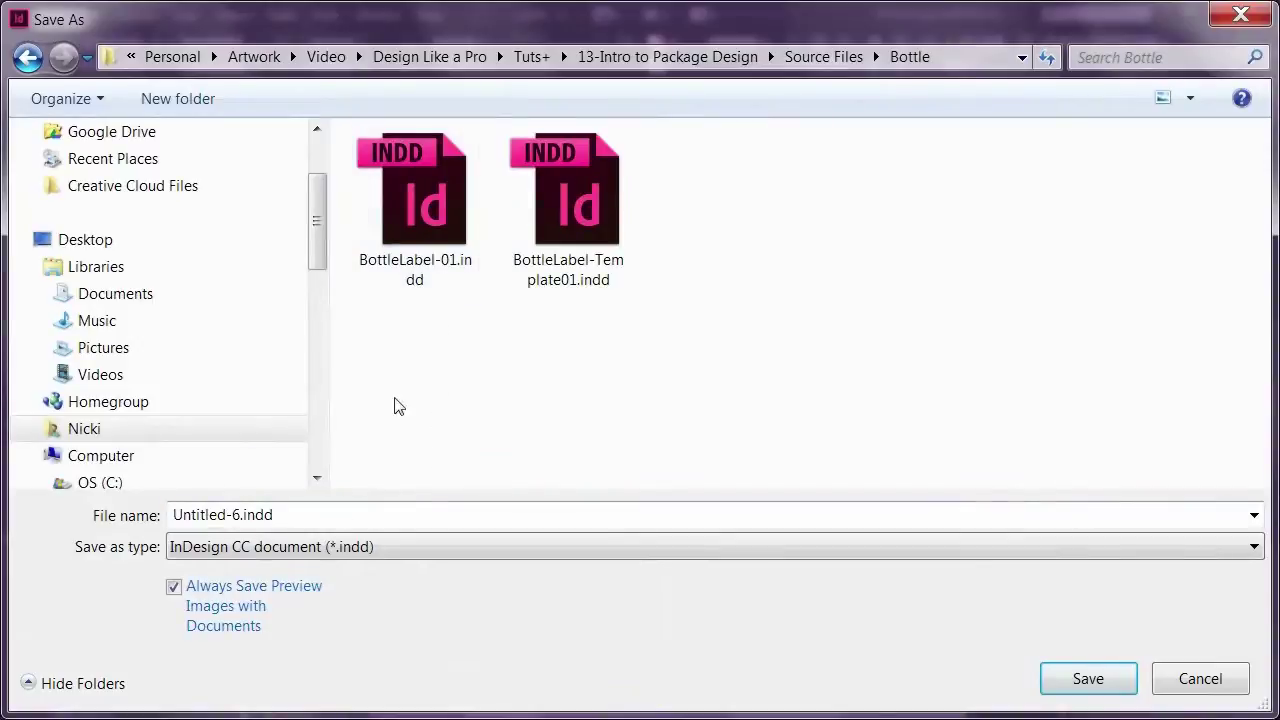